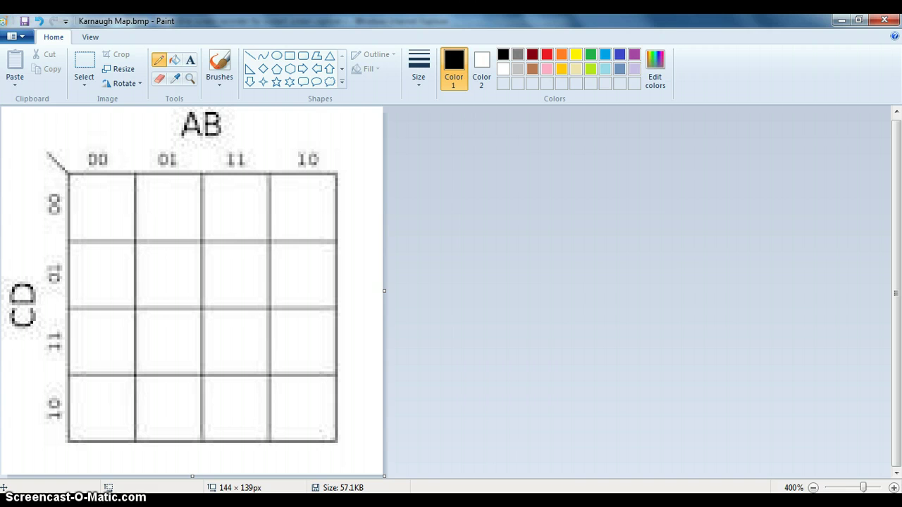
- Clear the stray Libraries and Windows Media Player windows out of the way and show the 7SEG spreadsheet in Internet Explorer
key(alt+Tab)
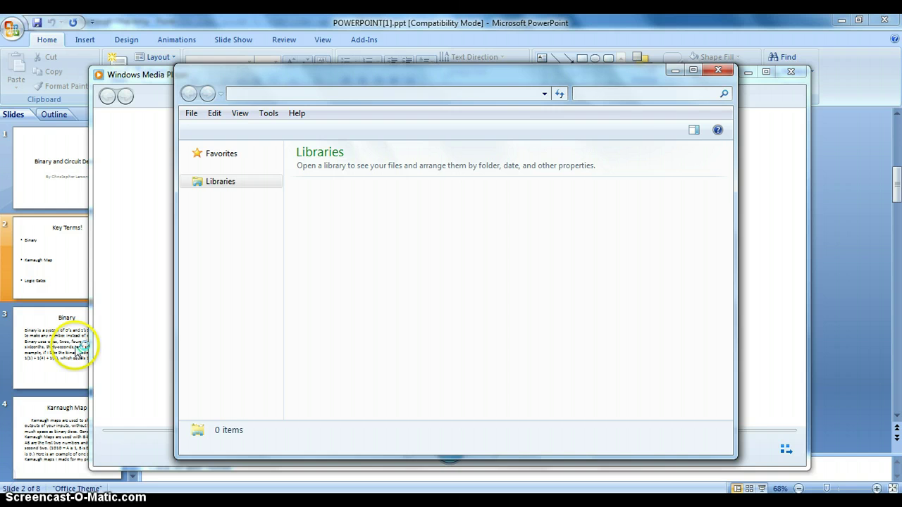
click(719, 70)
click(821, 83)
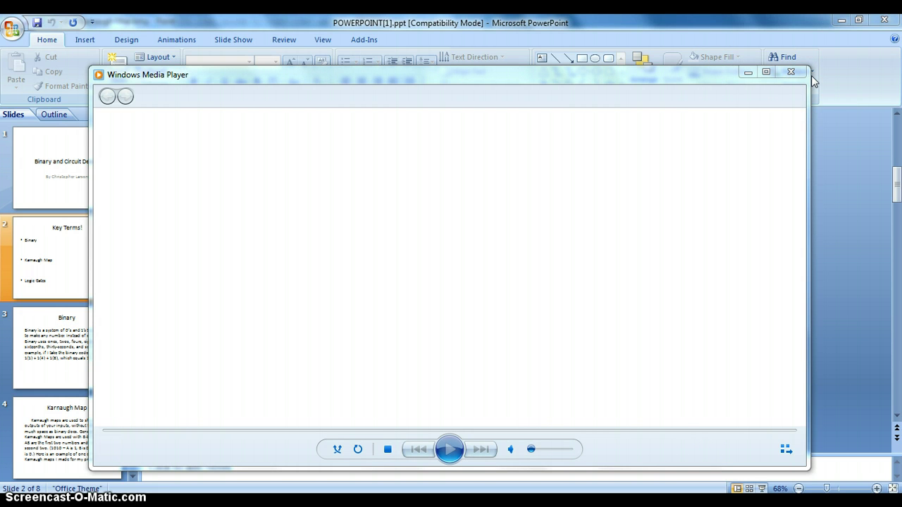
click(841, 21)
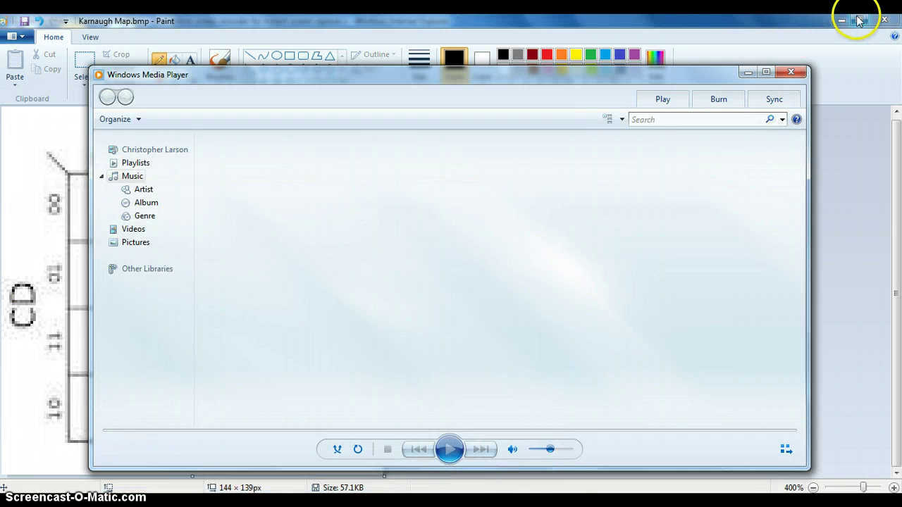
click(839, 22)
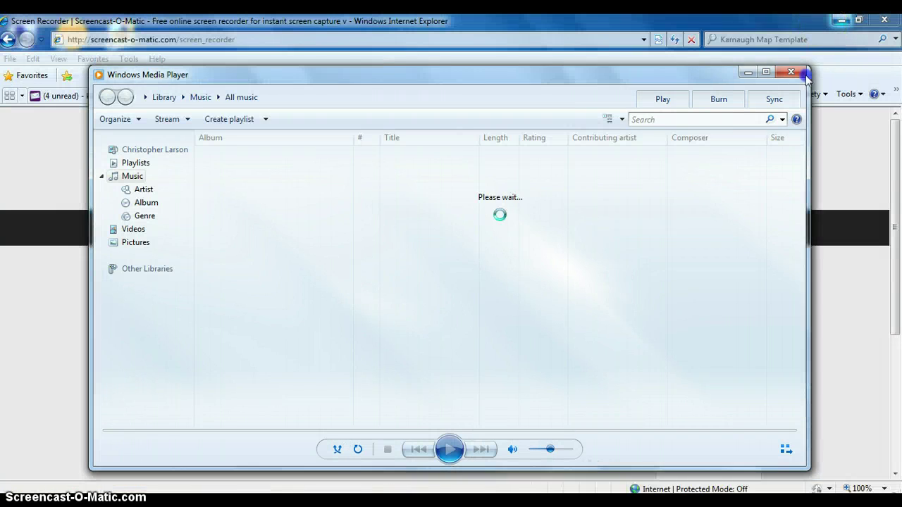
click(818, 22)
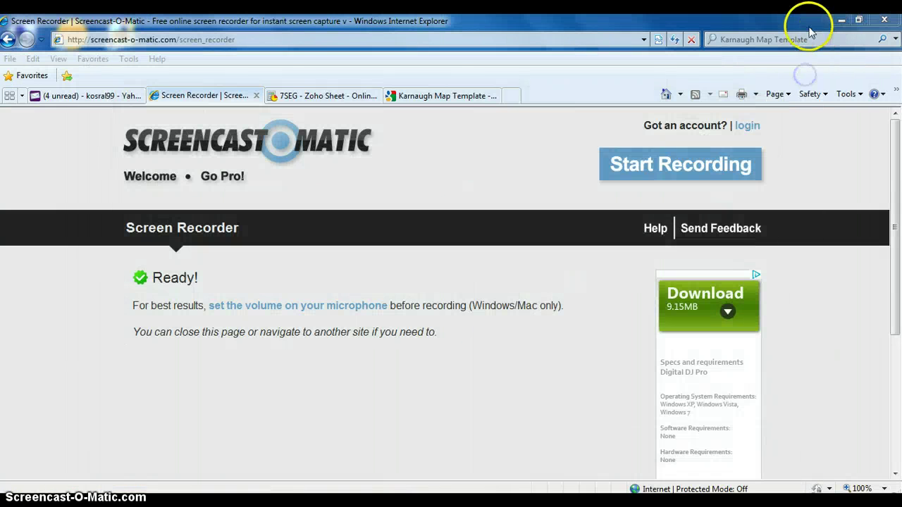
click(327, 95)
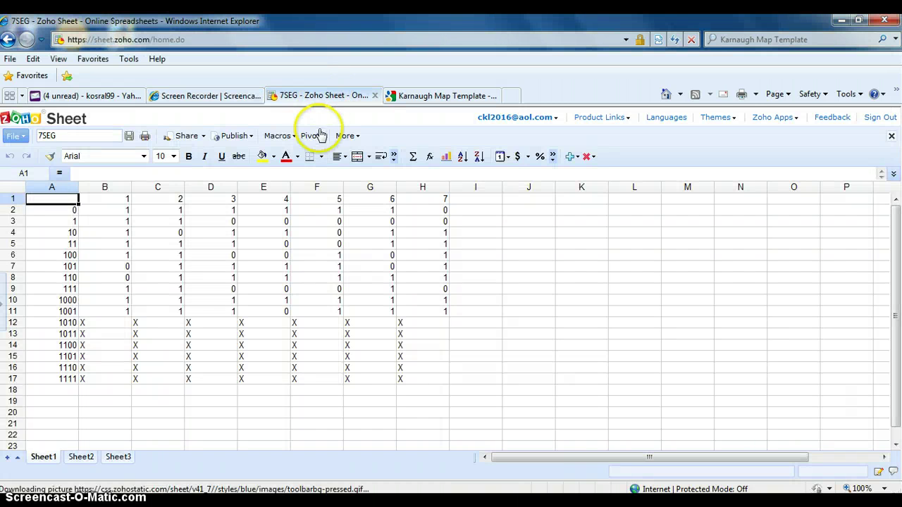
- Switch to Paint and, following the 7SEG sheet, handwrite 1 at AB 00, CD 00 and 0 at AB 00, CD 01
mouse_move(493, 504)
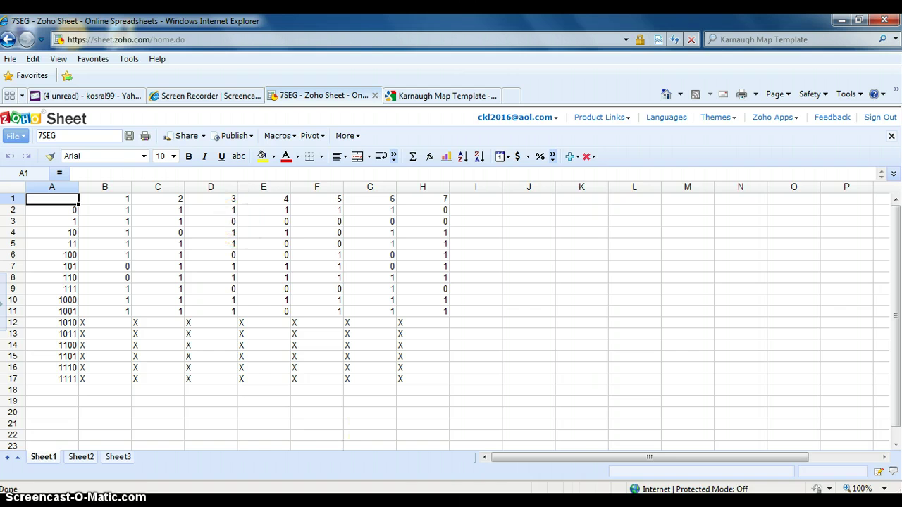
click(492, 502)
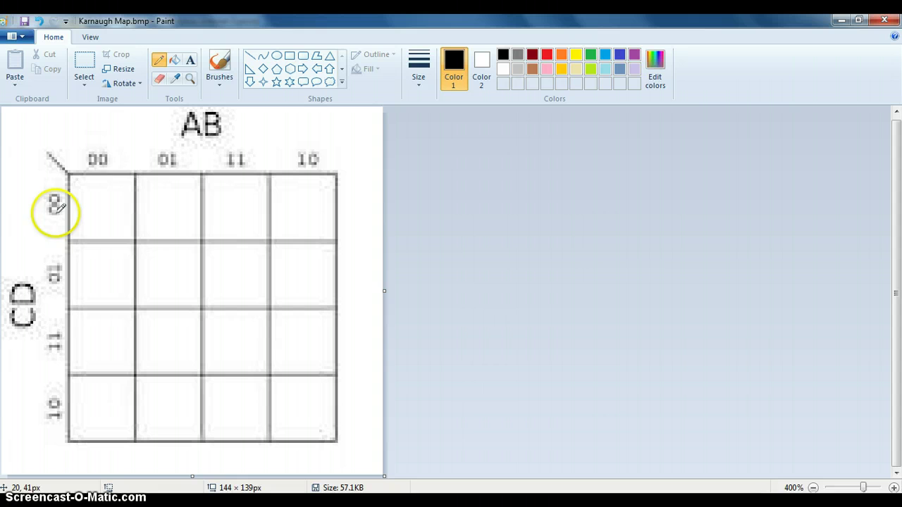
drag(104, 193, 102, 203)
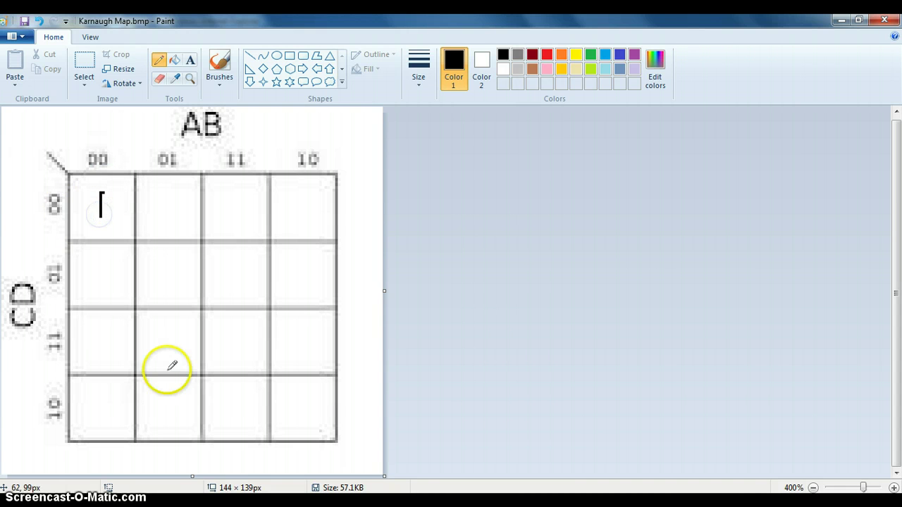
key(alt+Tab)
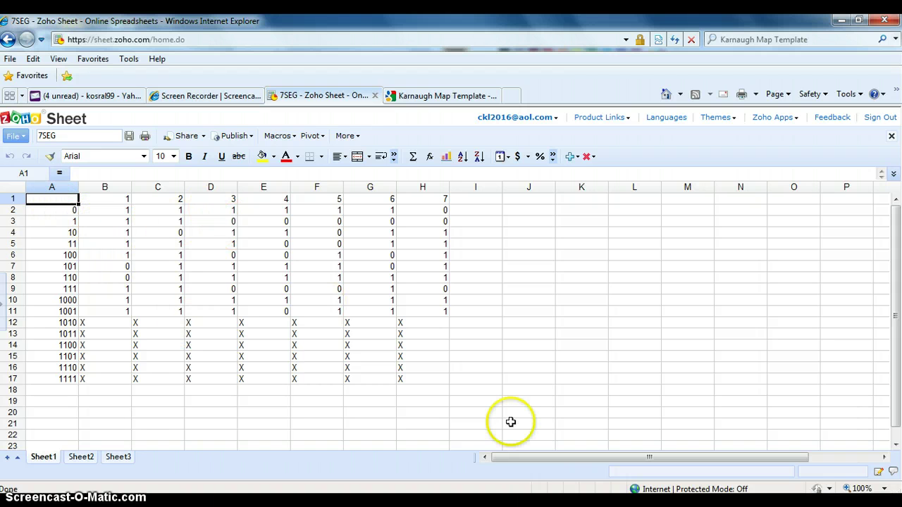
key(alt+Tab)
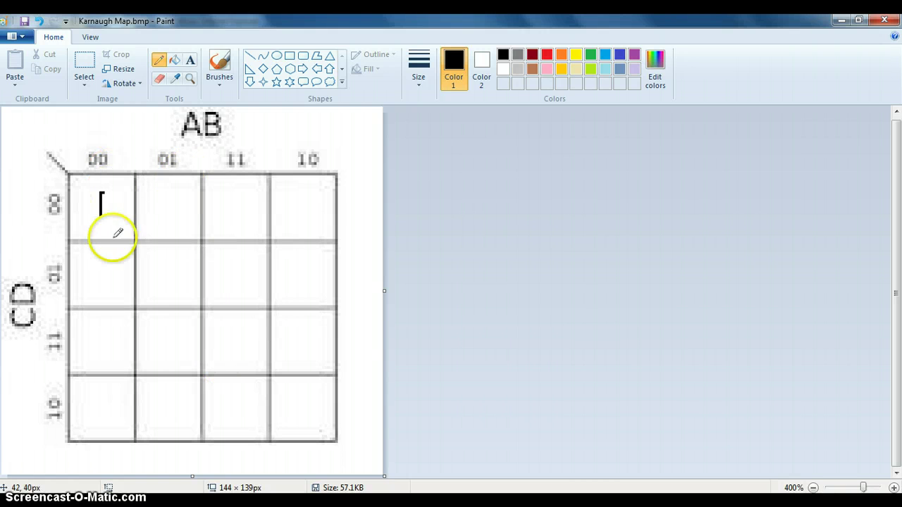
drag(109, 261, 98, 272)
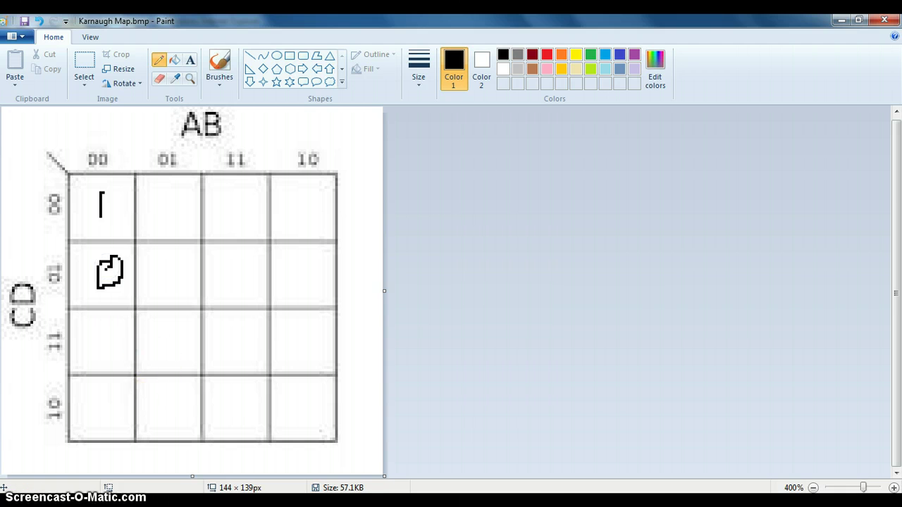
- Handwrite the remaining map values: 1 at AB 00 for CD 11 and 10; column 01 as 0, 1, 0, 1; column 11 all X; column 10 as 1, 1, X, X
key(alt+Tab)
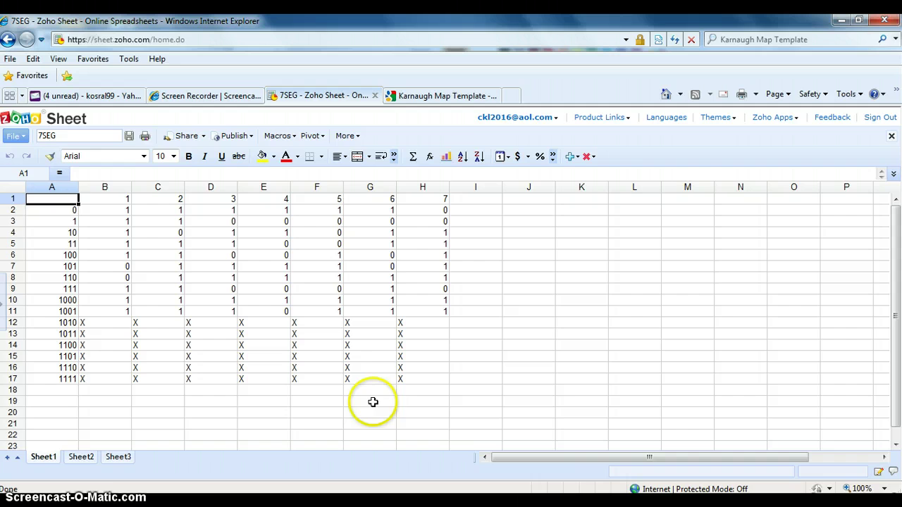
key(alt+Tab)
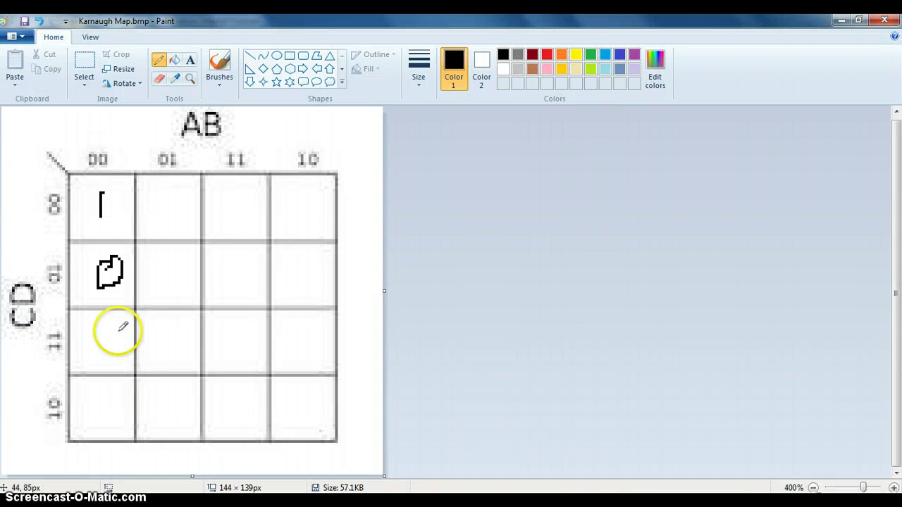
click(105, 399)
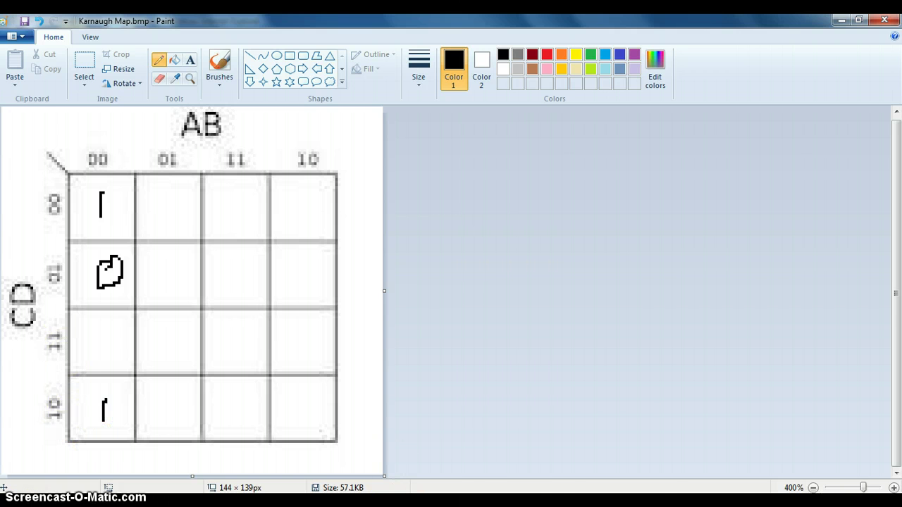
key(alt+Tab)
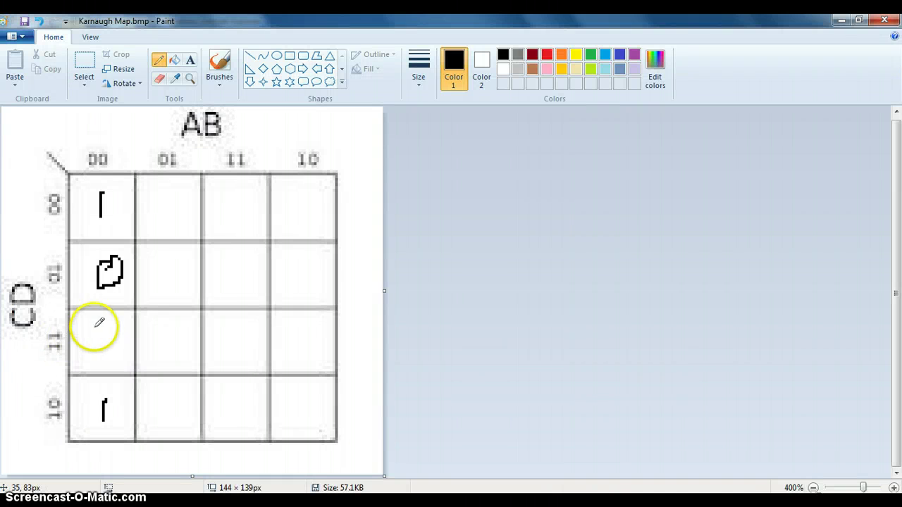
drag(95, 326, 93, 352)
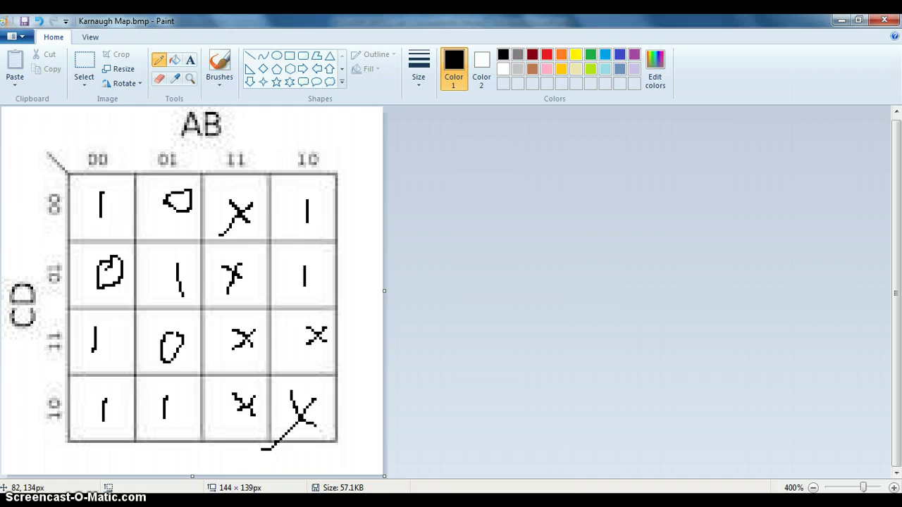
- Consult the 7SEG sheet, then outline the eight cells of AB columns 11 and 10 freehand on the Paint map
mouse_move(278, 504)
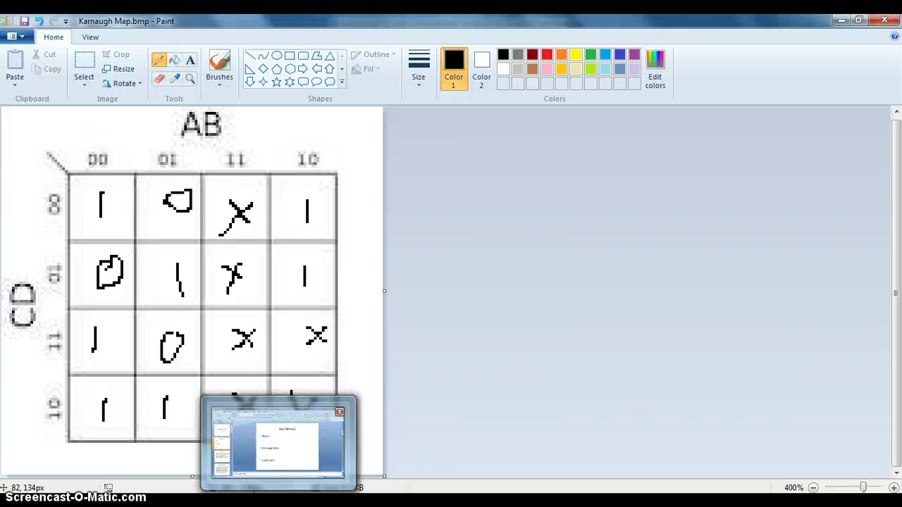
click(78, 504)
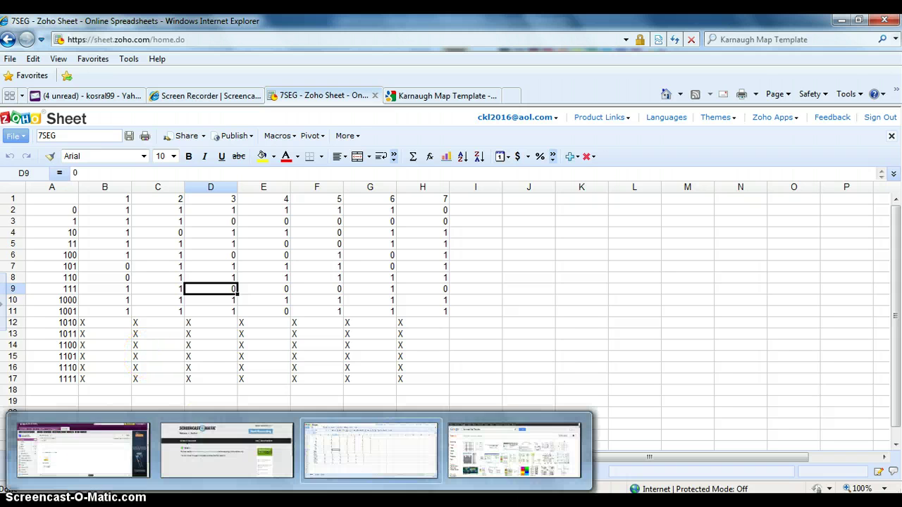
mouse_move(470, 502)
click(458, 454)
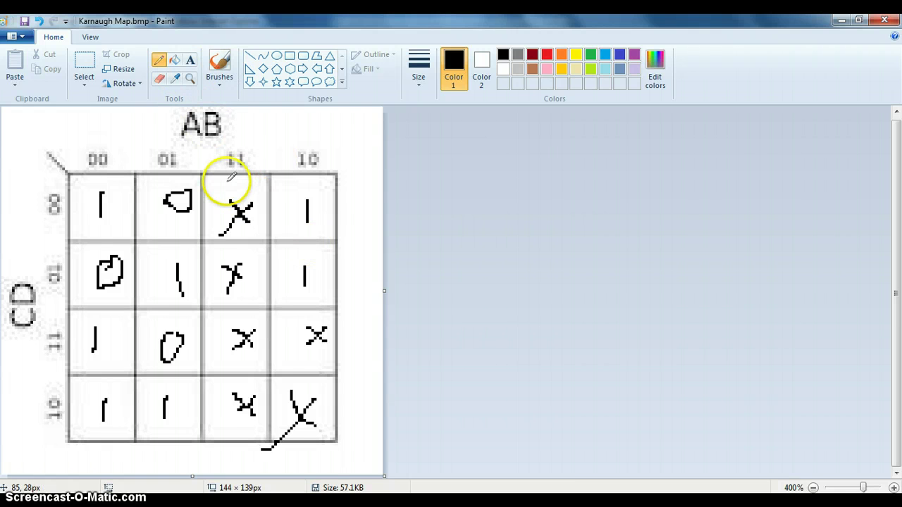
mouse_move(224, 189)
mouse_down()
mouse_move(237, 401)
mouse_move(312, 423)
mouse_move(340, 321)
mouse_up()
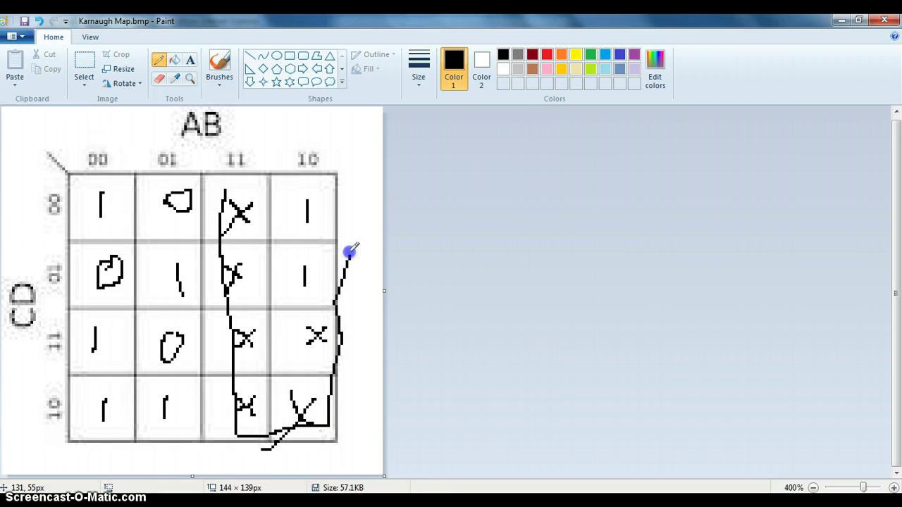
drag(315, 176, 220, 182)
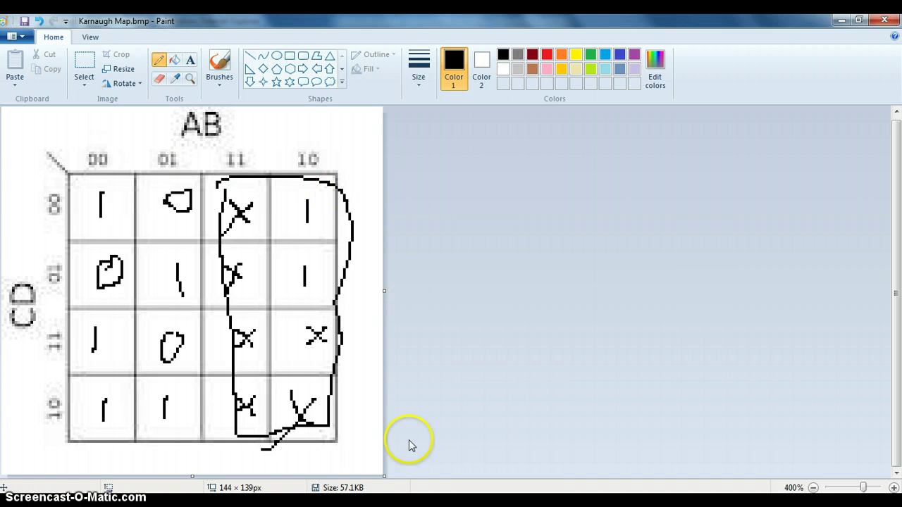
- Widen the canvas to about 310 × 140 px and draw a leader line from the outlined group into the blank area
mouse_move(383, 477)
mouse_down()
mouse_move(571, 451)
mouse_move(681, 477)
mouse_move(824, 478)
mouse_up()
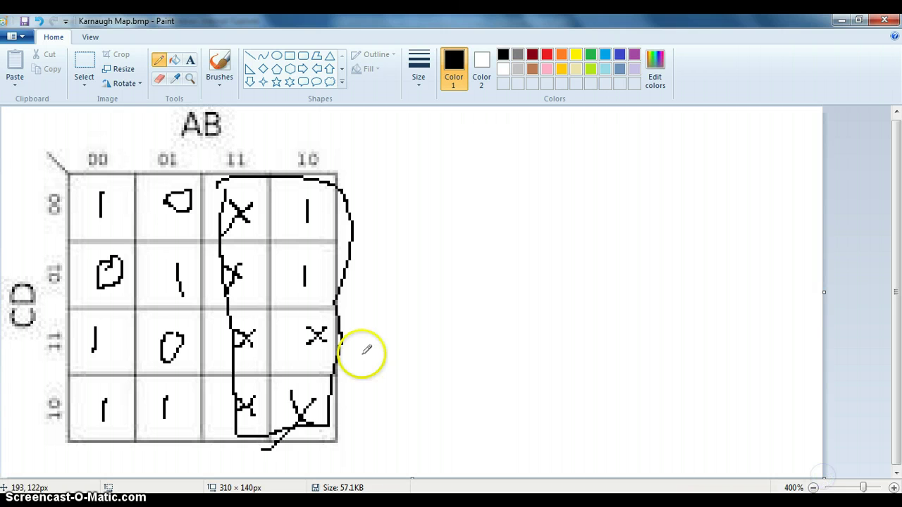
click(350, 194)
drag(351, 192, 456, 163)
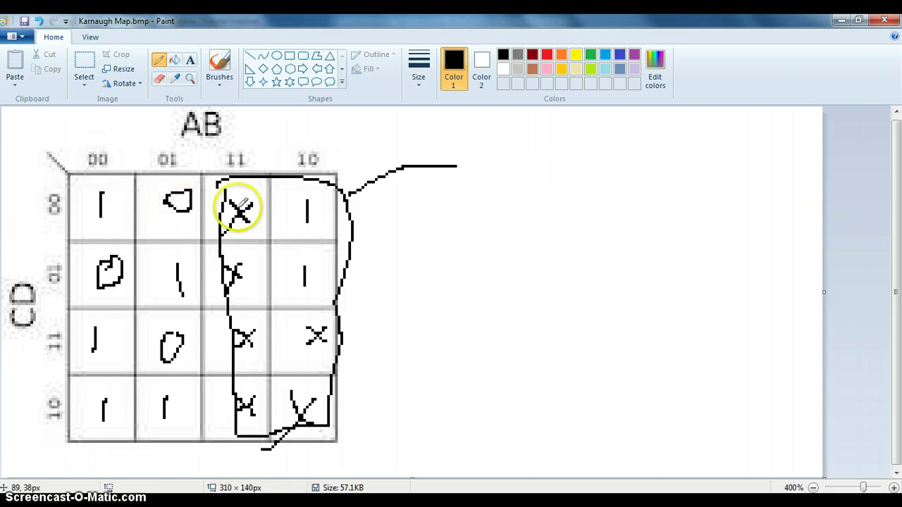
- Handwrite the letter a above AB column 11 and b above AB column 10
click(221, 151)
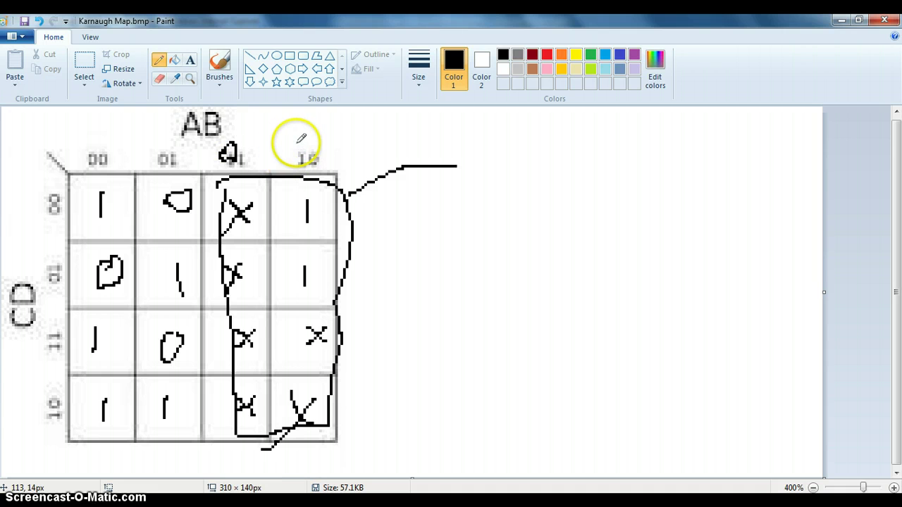
drag(296, 145, 298, 155)
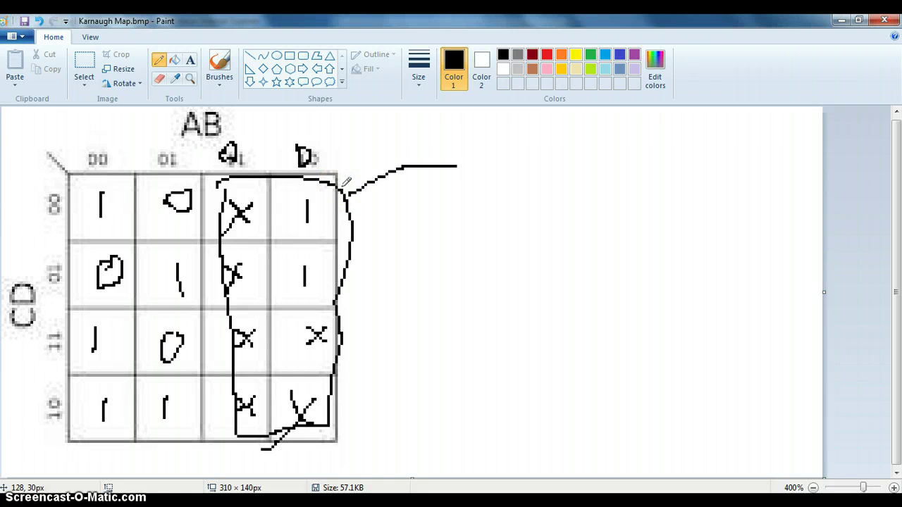
- Place a text box at the end of the leader line in Paint and enter the expression's first term as A+
click(471, 159)
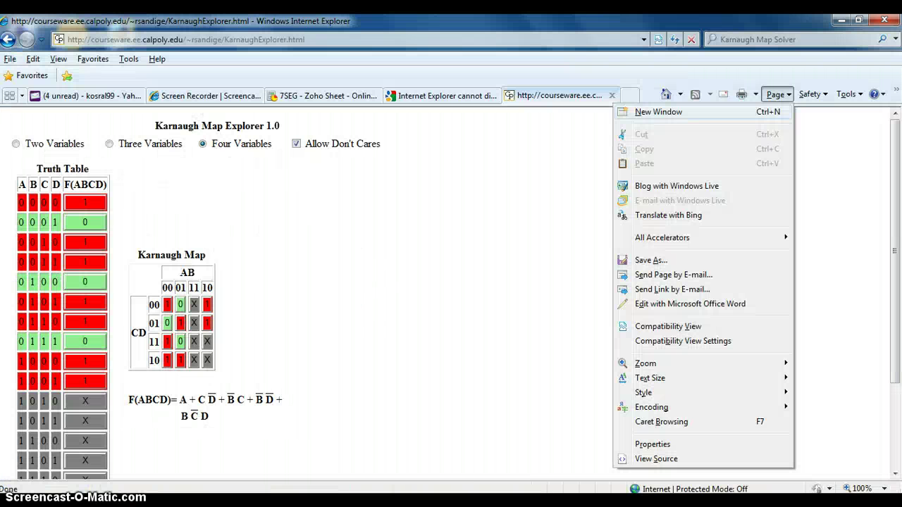
click(508, 403)
click(507, 405)
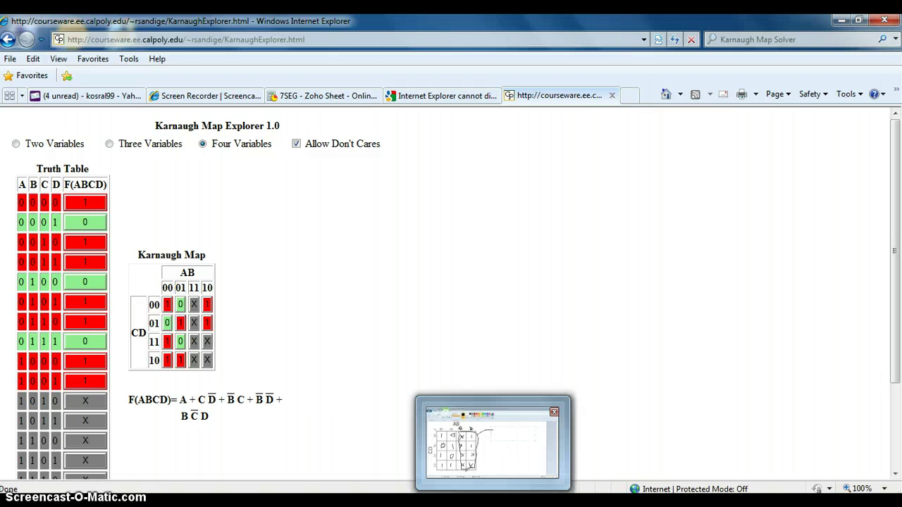
click(509, 348)
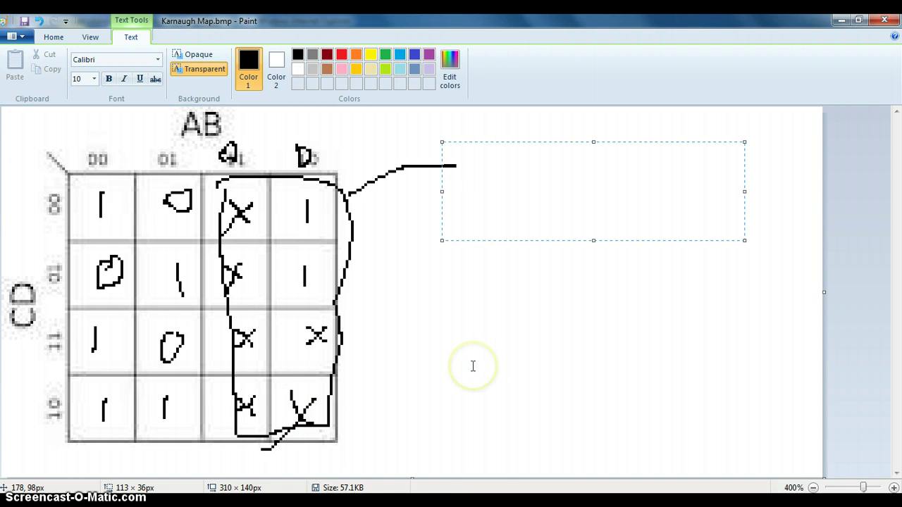
text(A+)
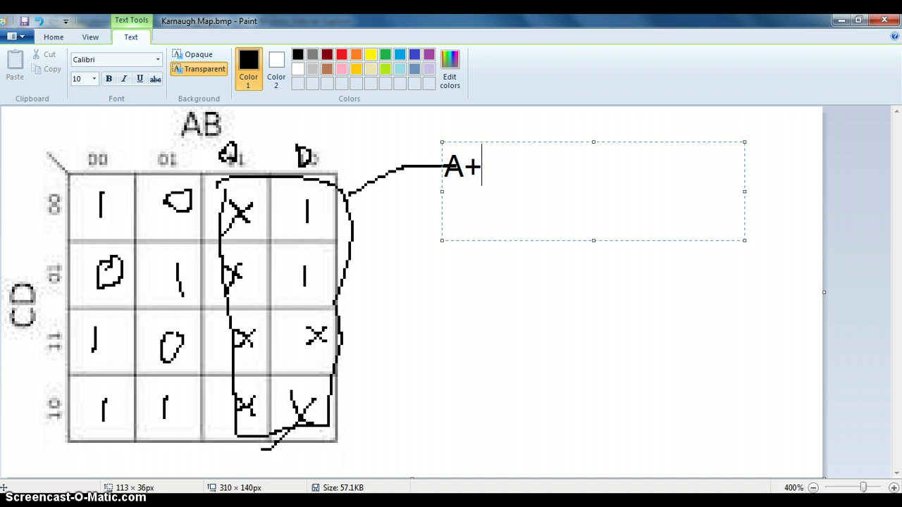
- Check the solved expression in Karnaugh Map Explorer and append its second term in the Paint text box as C nD+
key(alt+Tab)
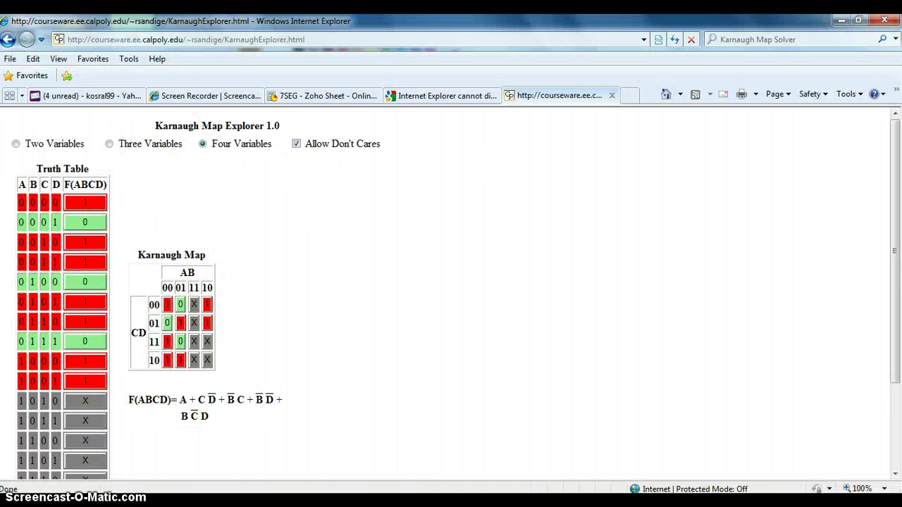
key(alt+Tab)
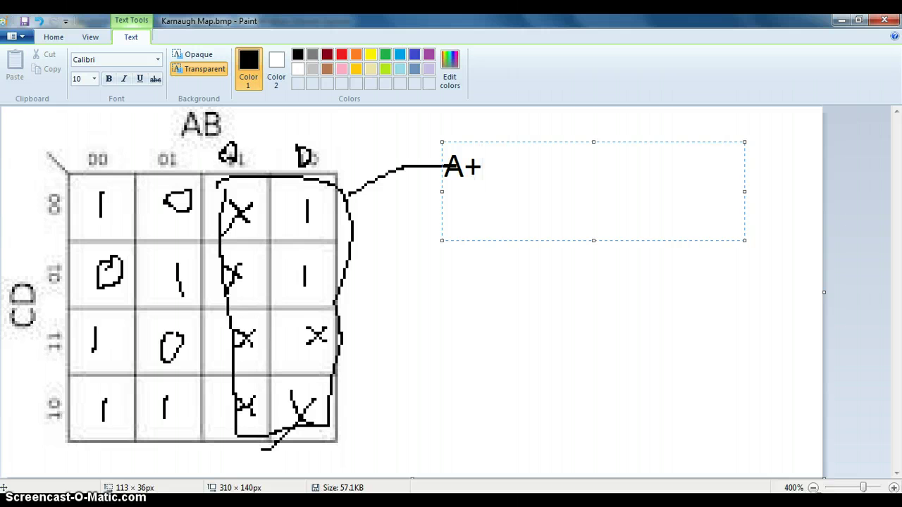
text(CnD)
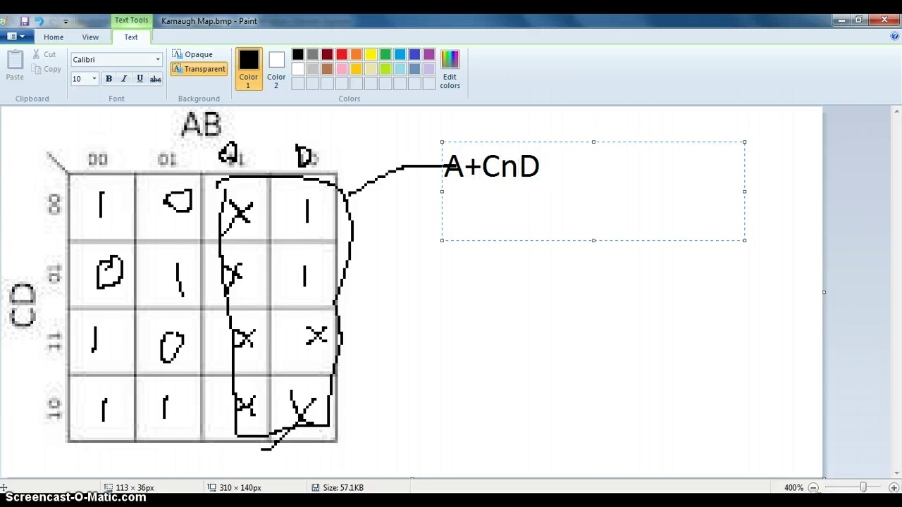
key(Left)
key(Left)
key(End)
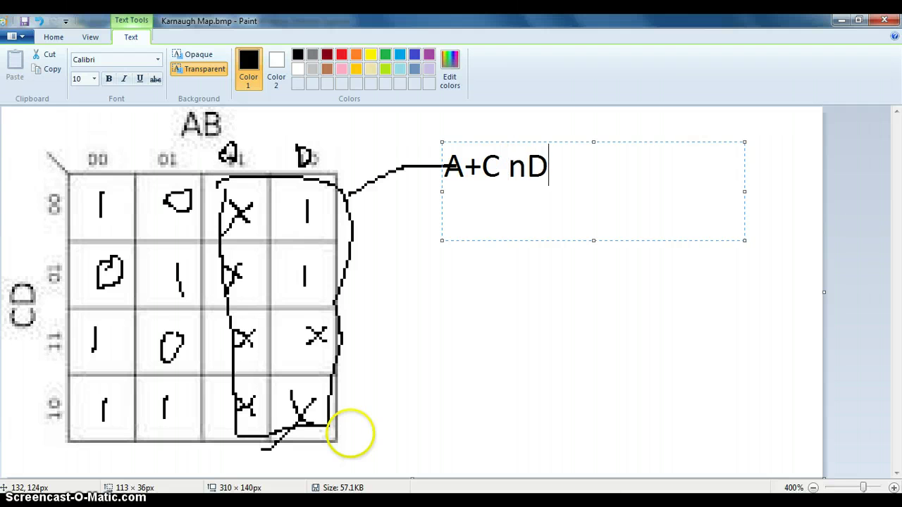
text(+)
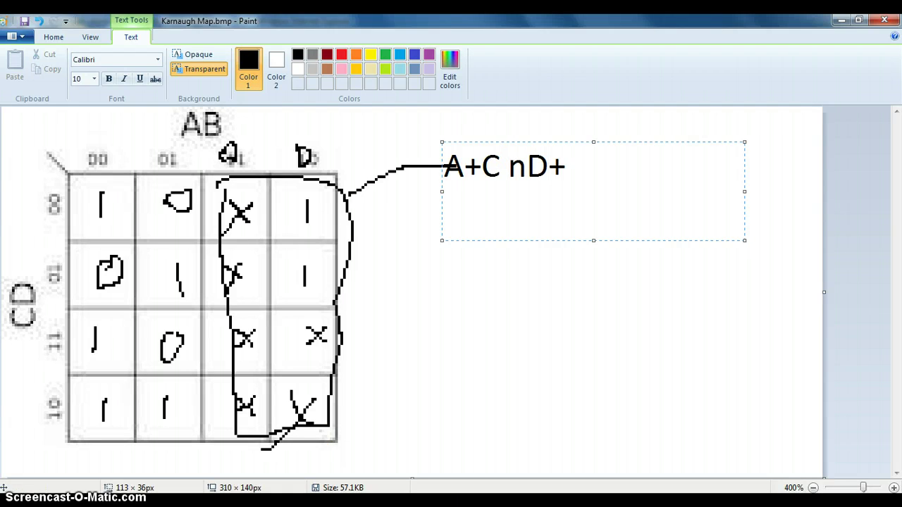
- Check the solved expression in Karnaugh Map Explorer and append its third term in the Paint text box as nB C+
key(alt+Tab)
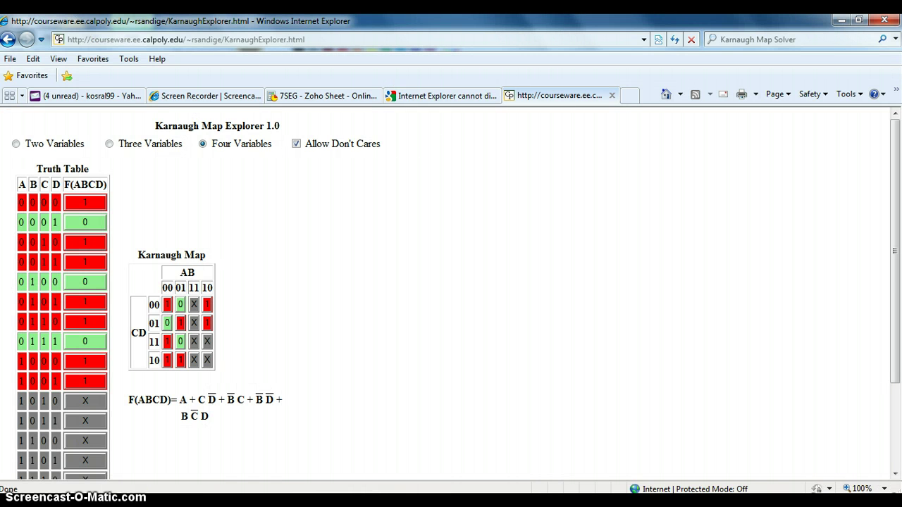
key(alt+Tab)
text(nB C)
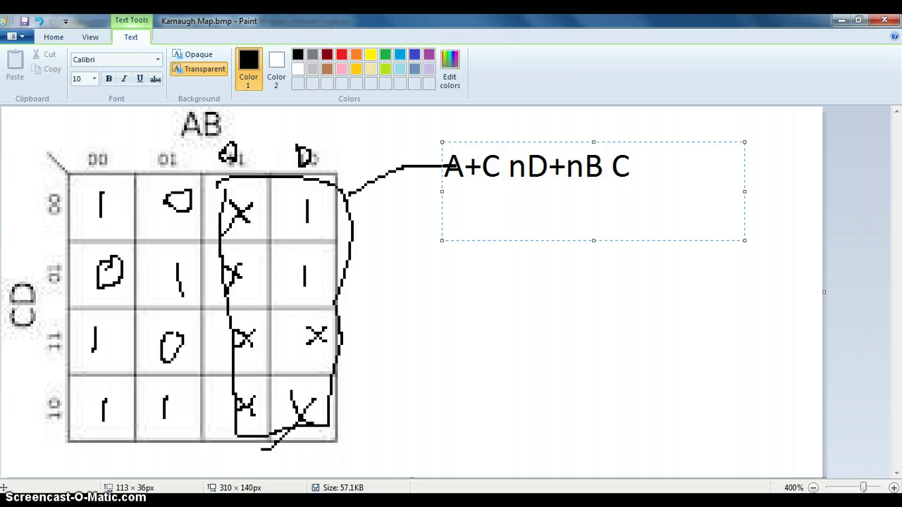
key(alt+Tab)
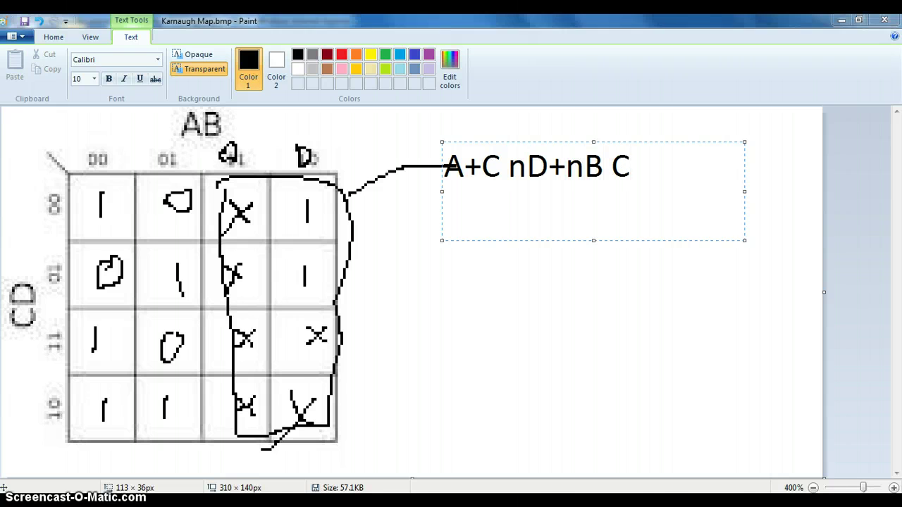
key(alt+Tab)
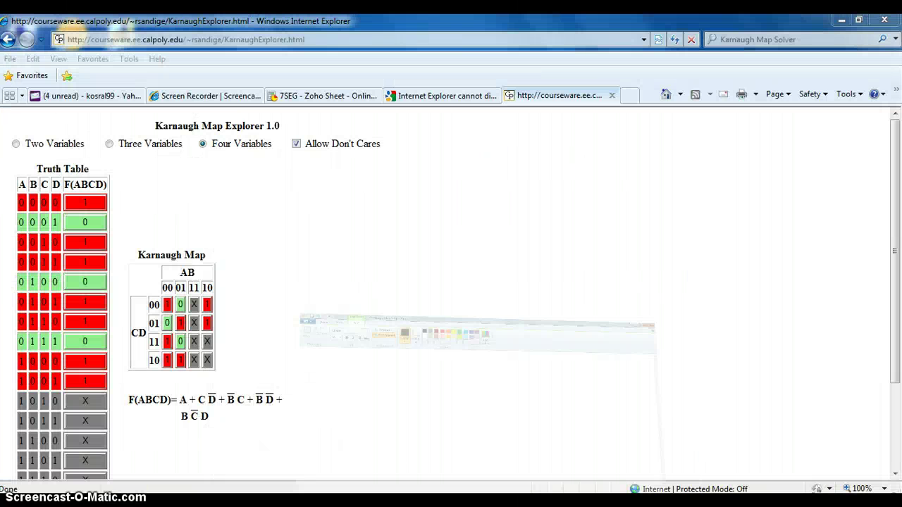
text(+C nD+nB C+)
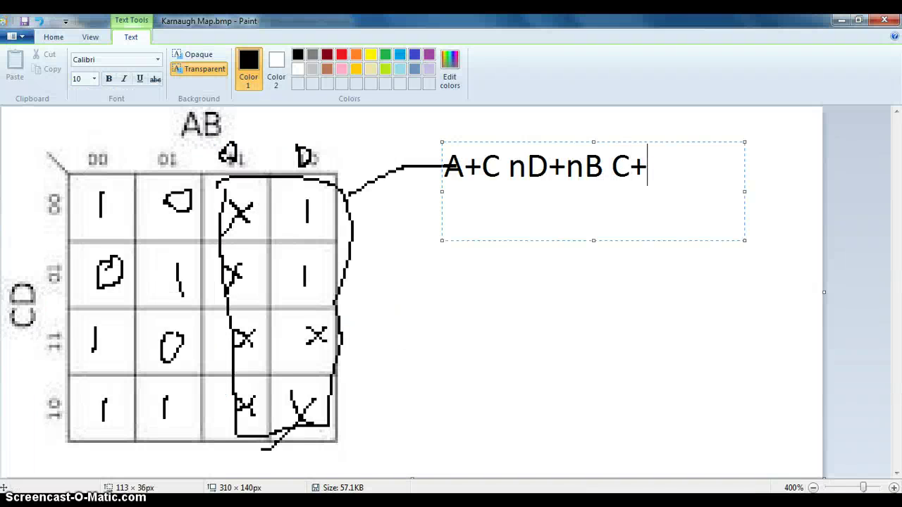
key(alt+Tab)
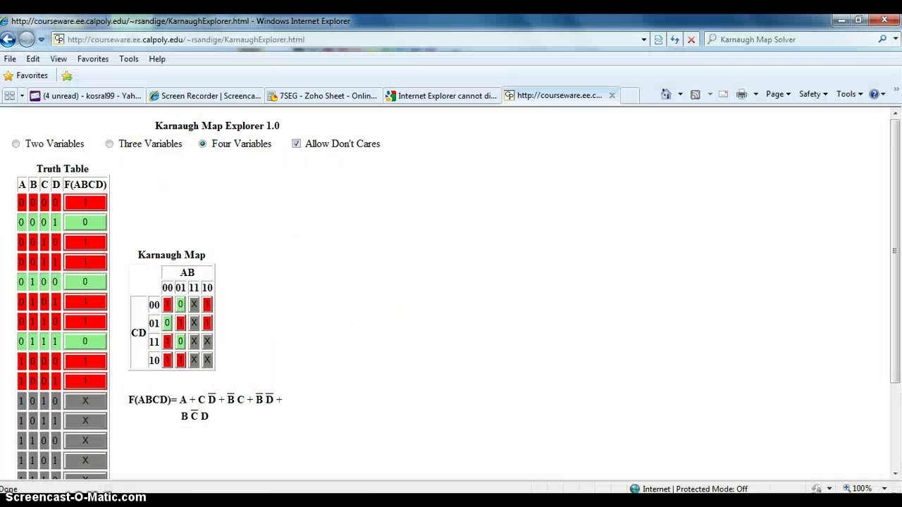
click(505, 474)
key(alt+Tab)
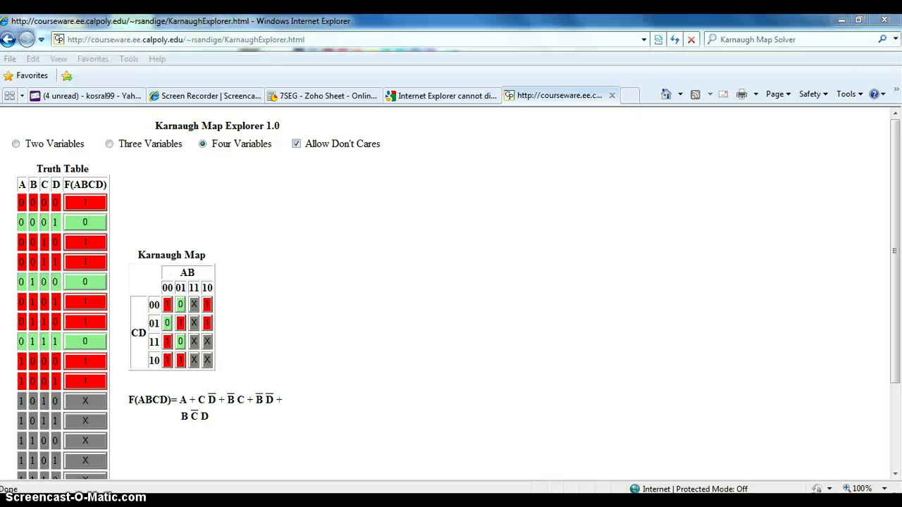
text(nD nD)
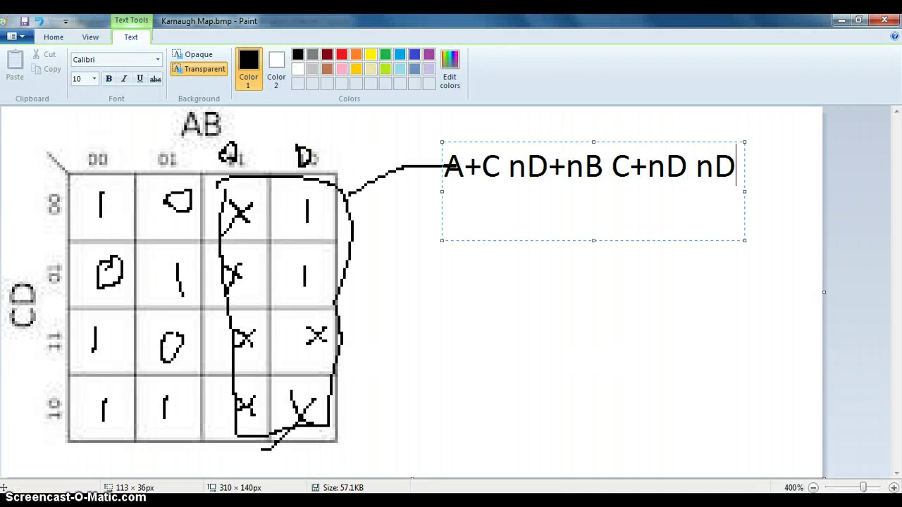
key(BackSpace)
key(BackSpace)
key(BackSpace)
key(BackSpace)
key(BackSpace)
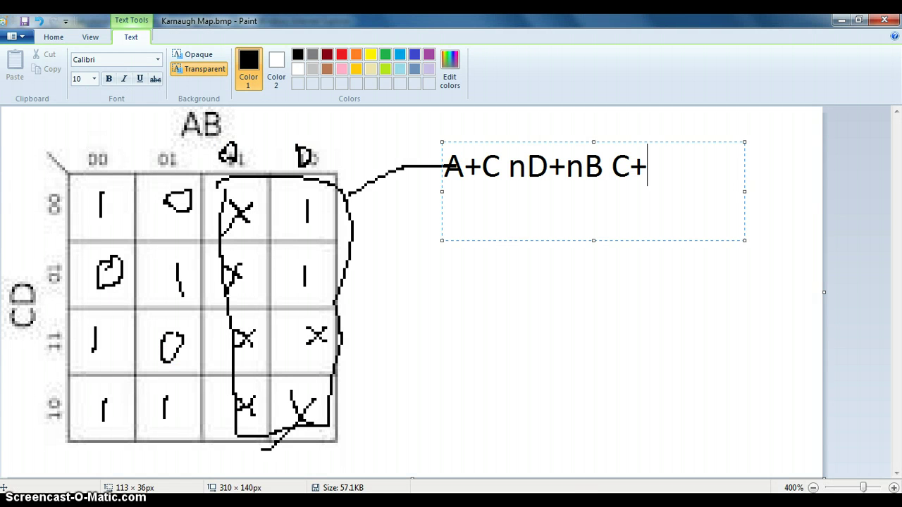
- Recheck the fourth term in Karnaugh Map Explorer, append nB nD in the Paint text box and put + on a second line
key(alt+Tab)
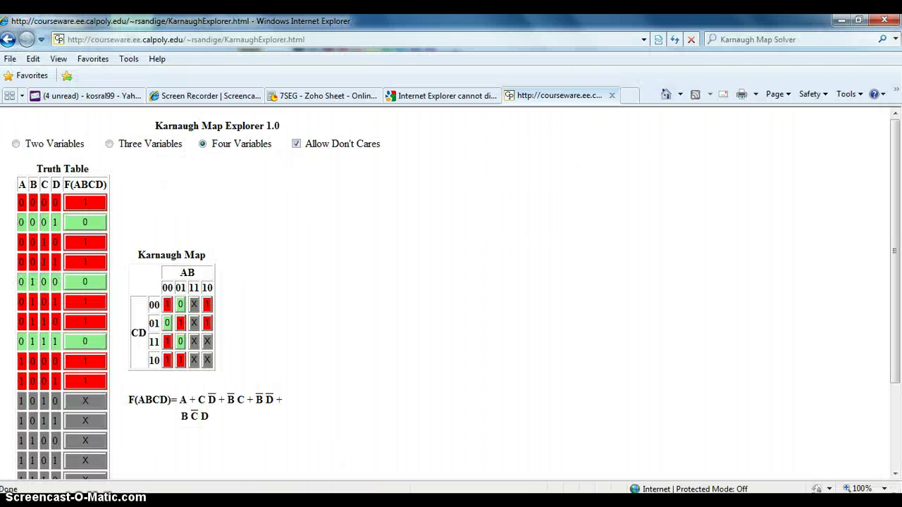
key(alt+Tab)
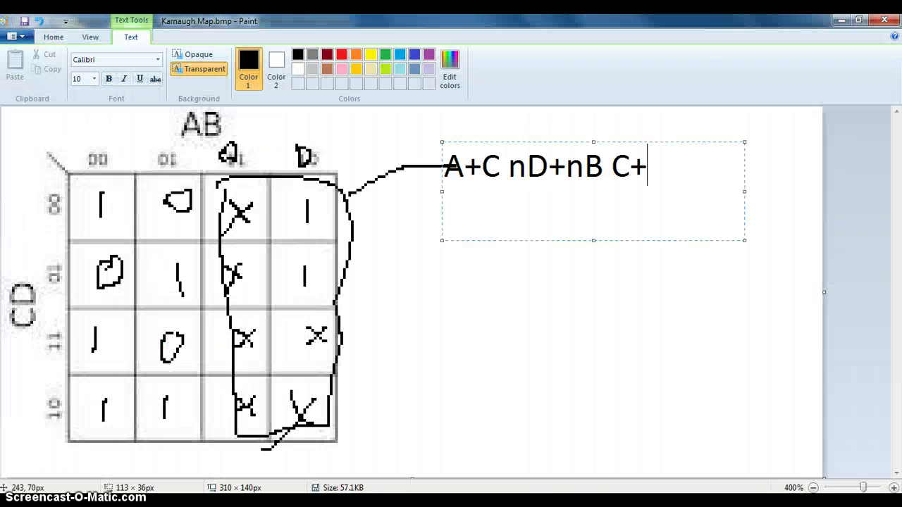
click(687, 223)
text(nB )
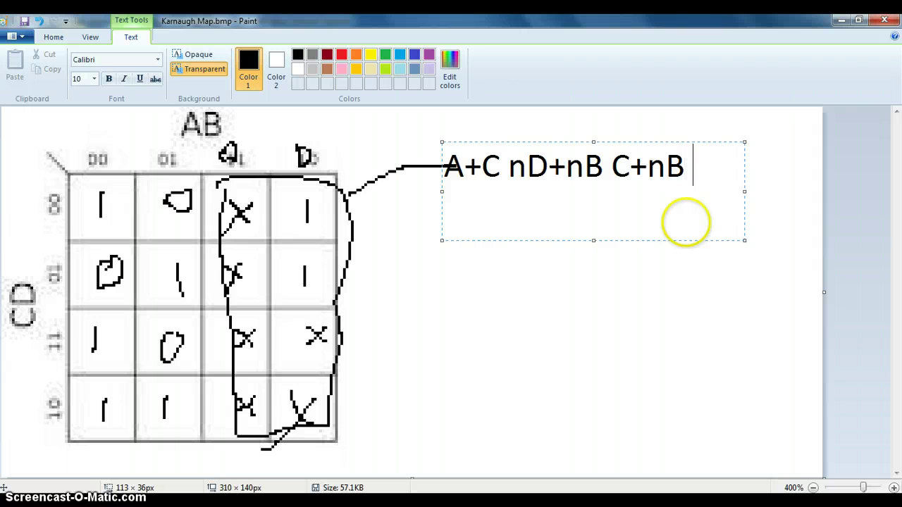
text(nD)
key(Return)
text(+)
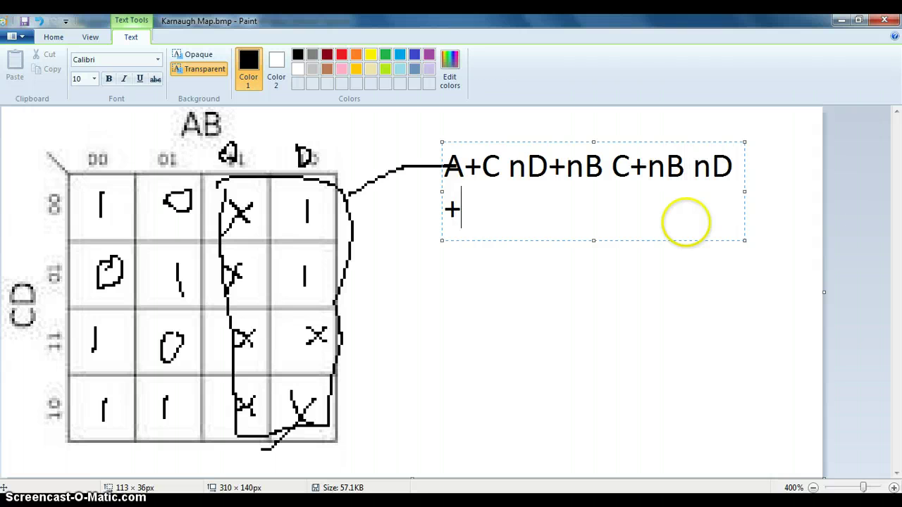
click(367, 345)
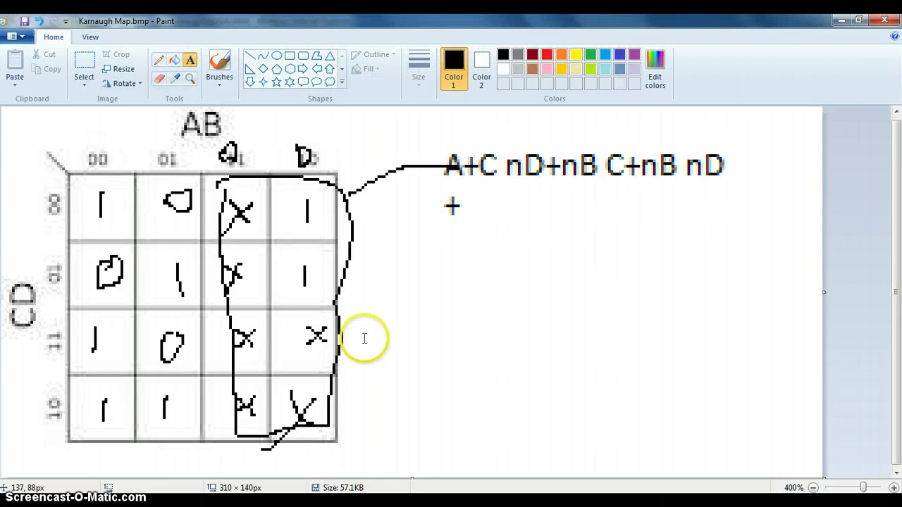
- Place a text box of about 114 × 19 px under the expression's first line in Paint and enter the Karnaugh Map Explorer's last term as +B nC D
click(533, 223)
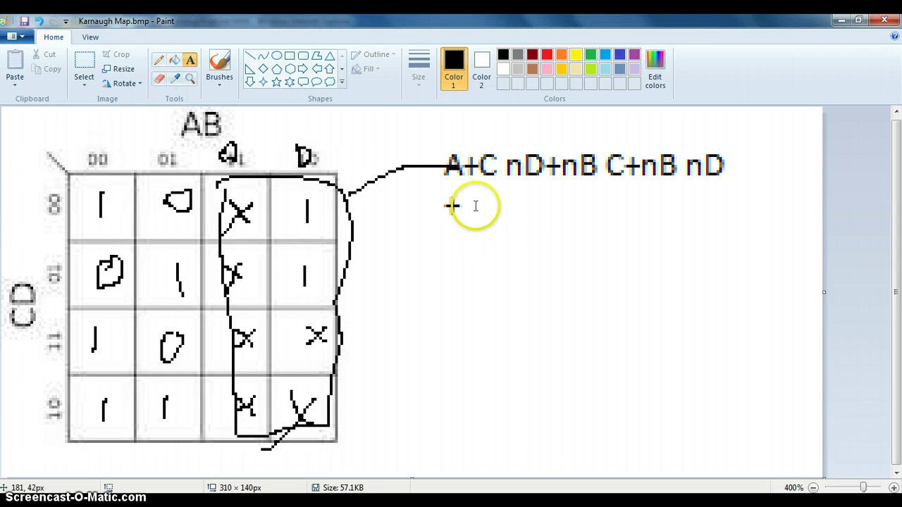
drag(453, 177, 755, 227)
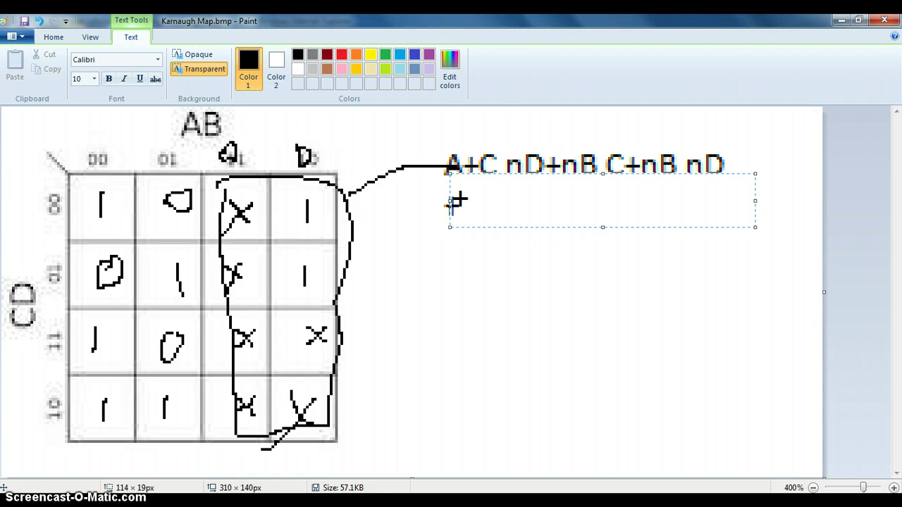
key(alt+Tab)
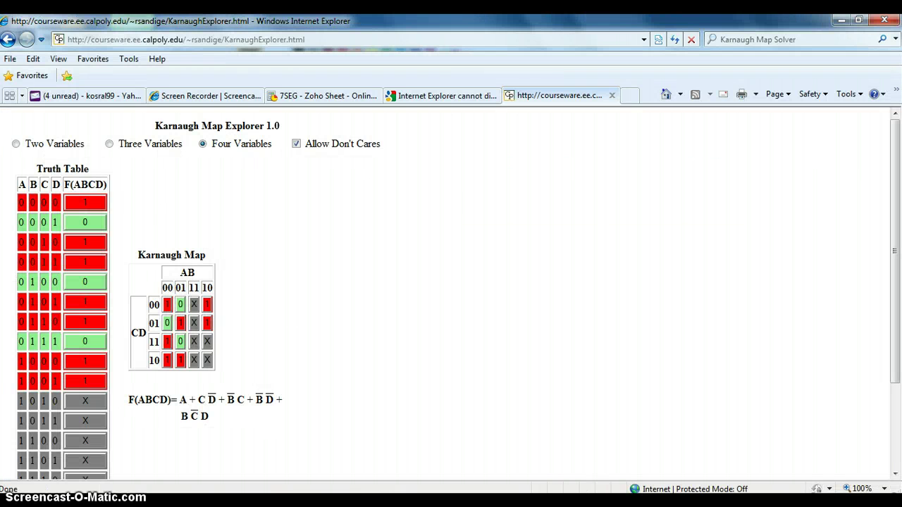
key(alt+Tab)
text(B nC D)
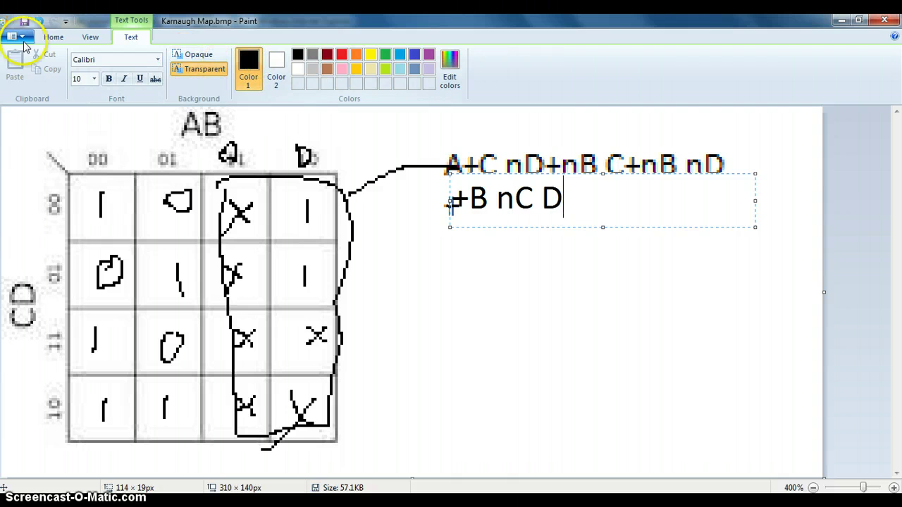
click(298, 56)
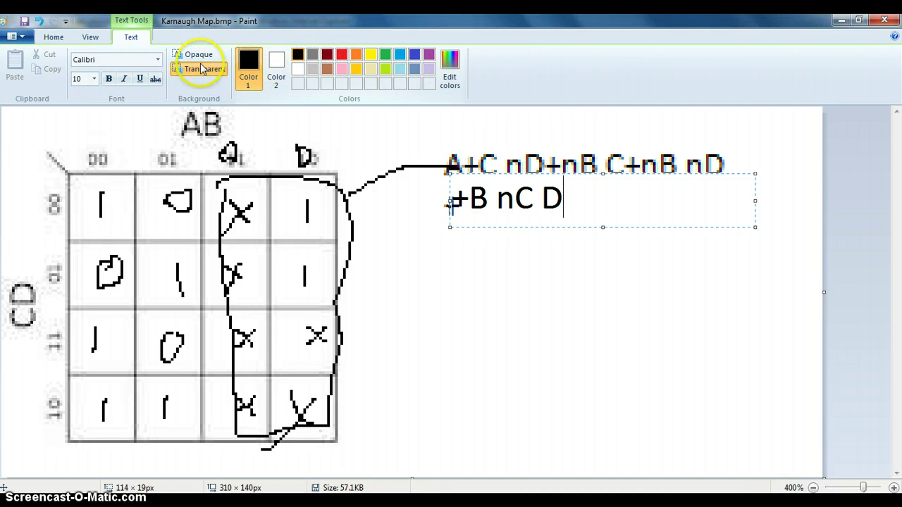
click(514, 235)
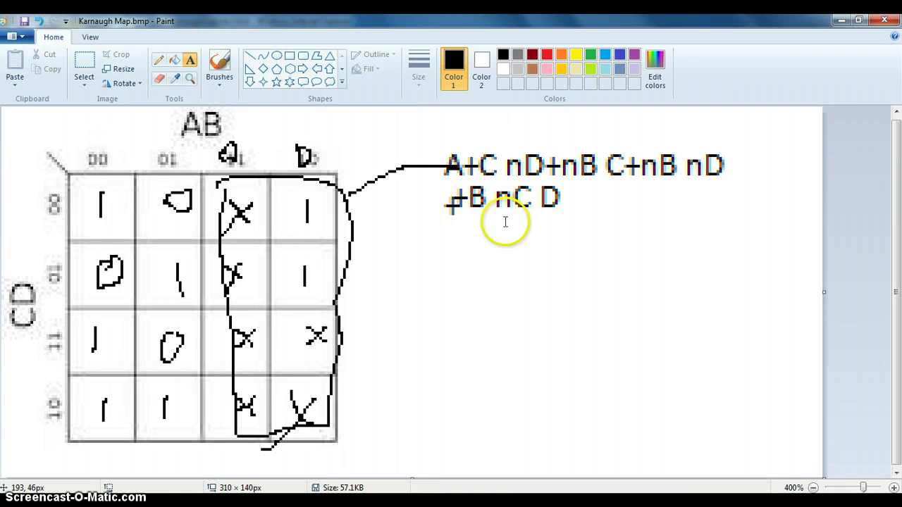